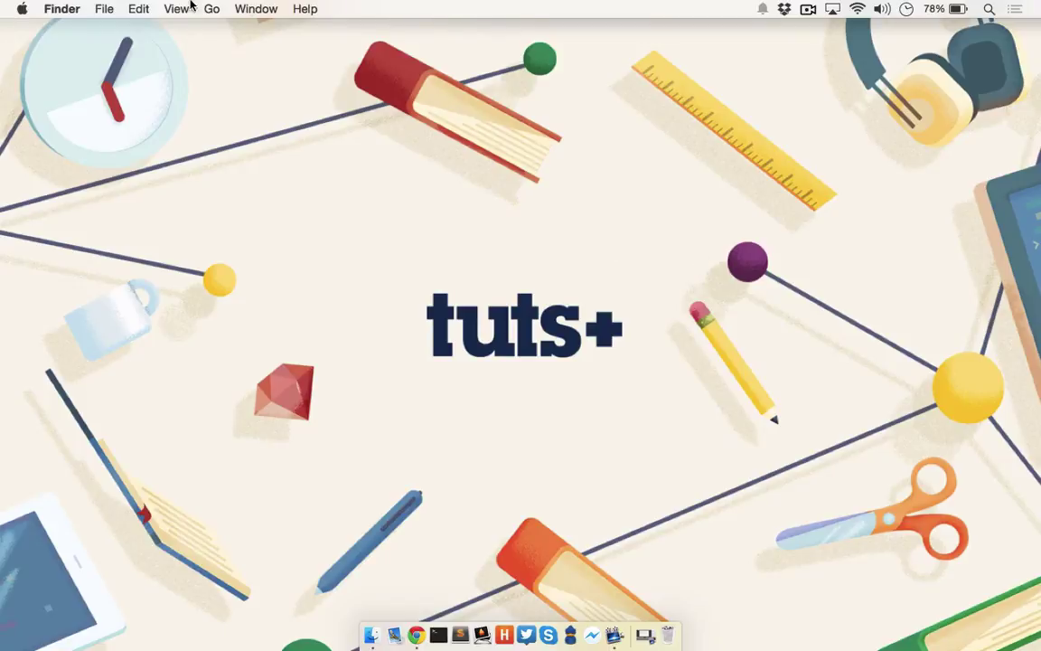
Step: Check the Mac's details (OS X Yosemite 10.10.1, MacBook Air) and its Wi-Fi networks, then open System Preferences
{"action": "left_click", "coordinate": [23, 8]}
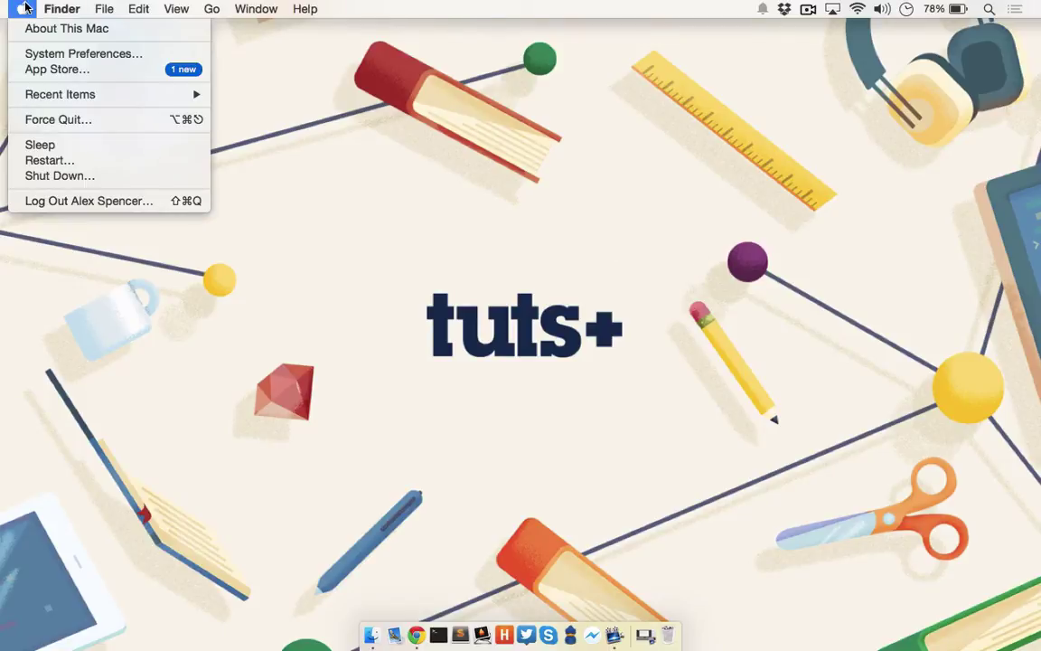
{"action": "left_click", "coordinate": [32, 31]}
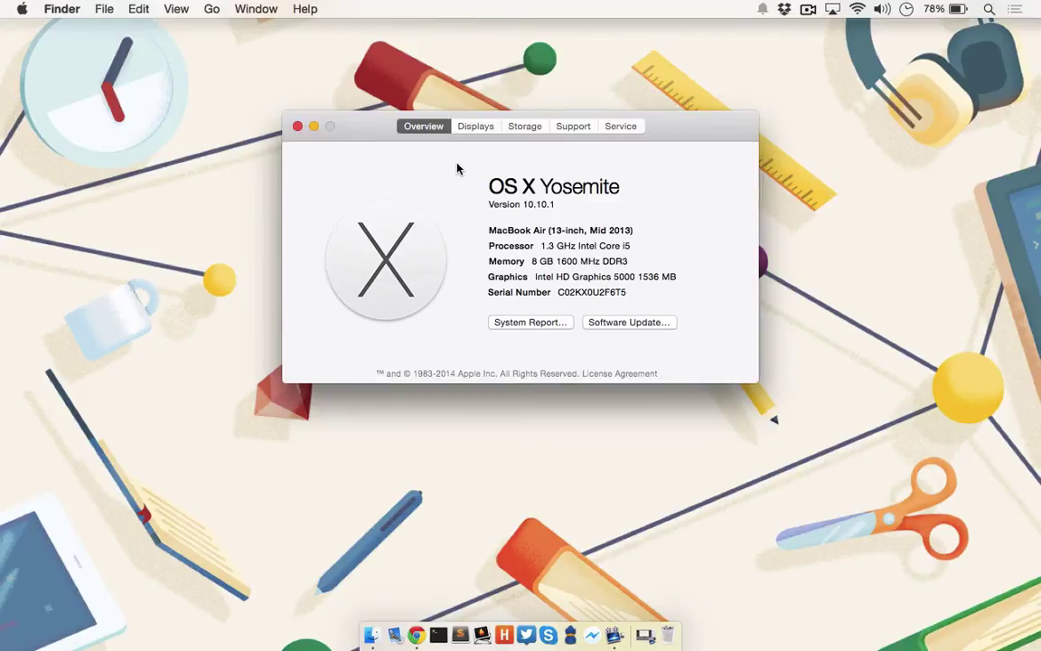
{"action": "left_click", "coordinate": [856, 8]}
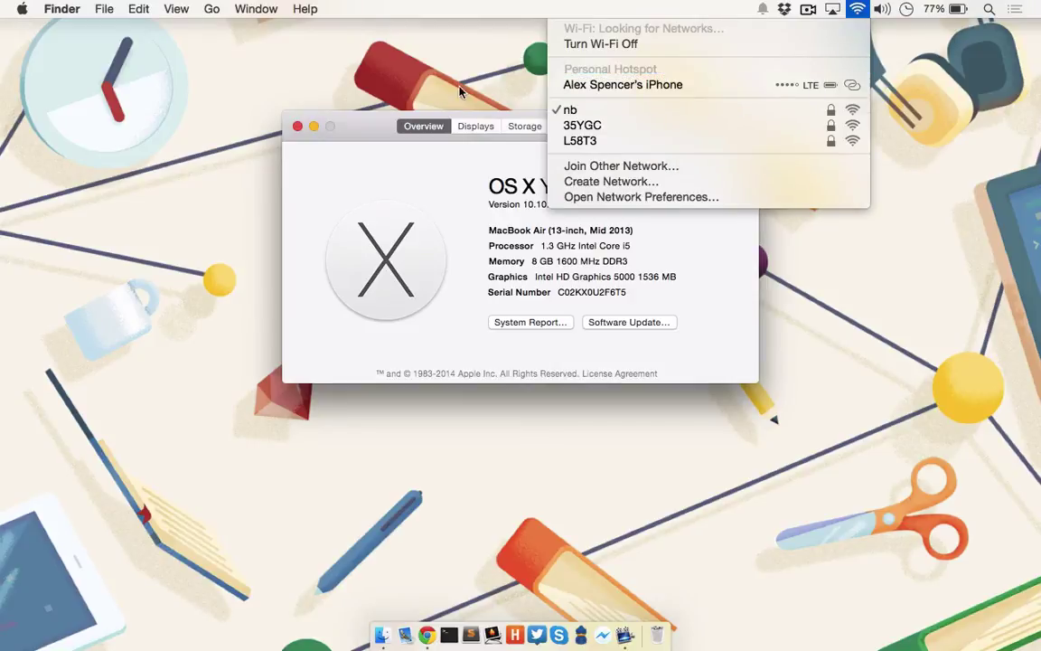
{"action": "left_click", "coordinate": [822, 83]}
{"action": "left_click", "coordinate": [21, 9]}
{"action": "left_click", "coordinate": [40, 52]}
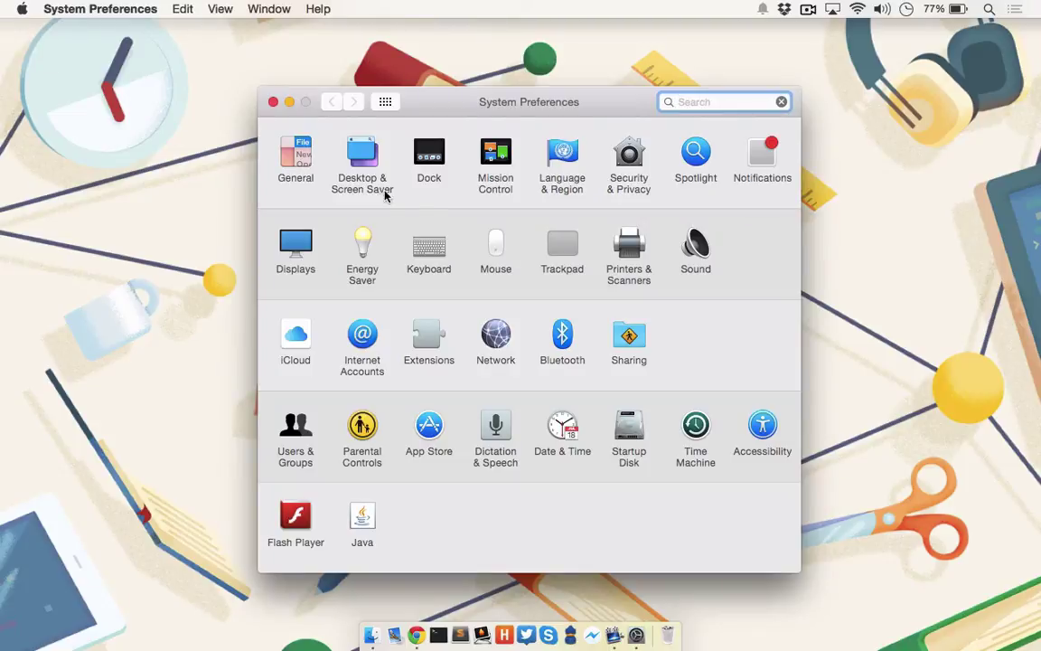
Step: Confirm Bluetooth is on with the iPhone listed, then go to the General preferences
{"action": "left_click", "coordinate": [555, 335]}
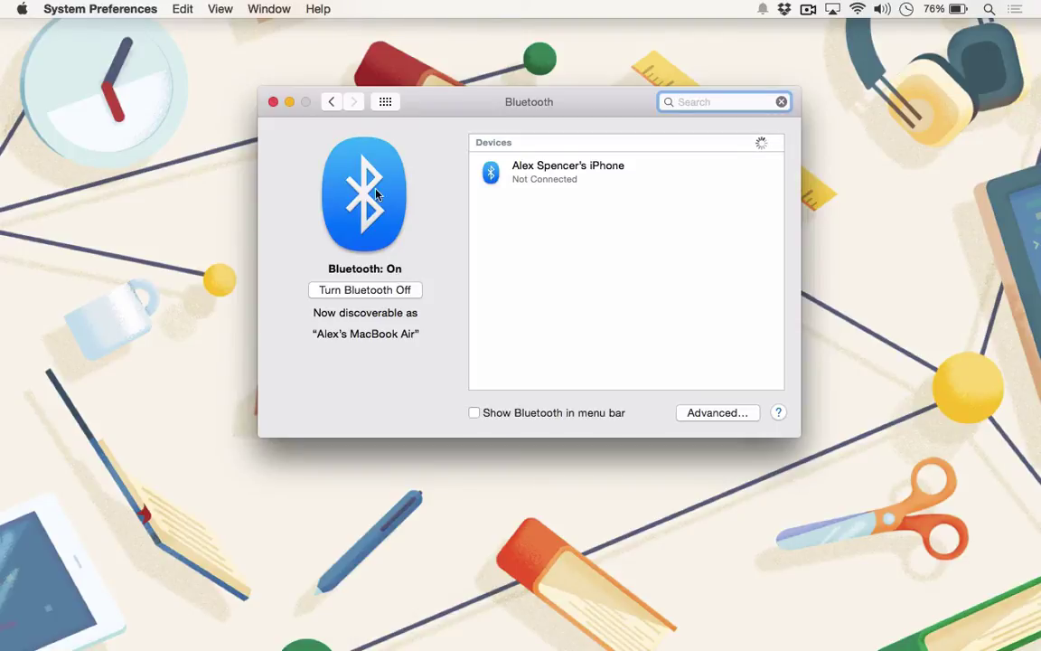
{"action": "left_click", "coordinate": [331, 103]}
{"action": "left_click", "coordinate": [300, 156]}
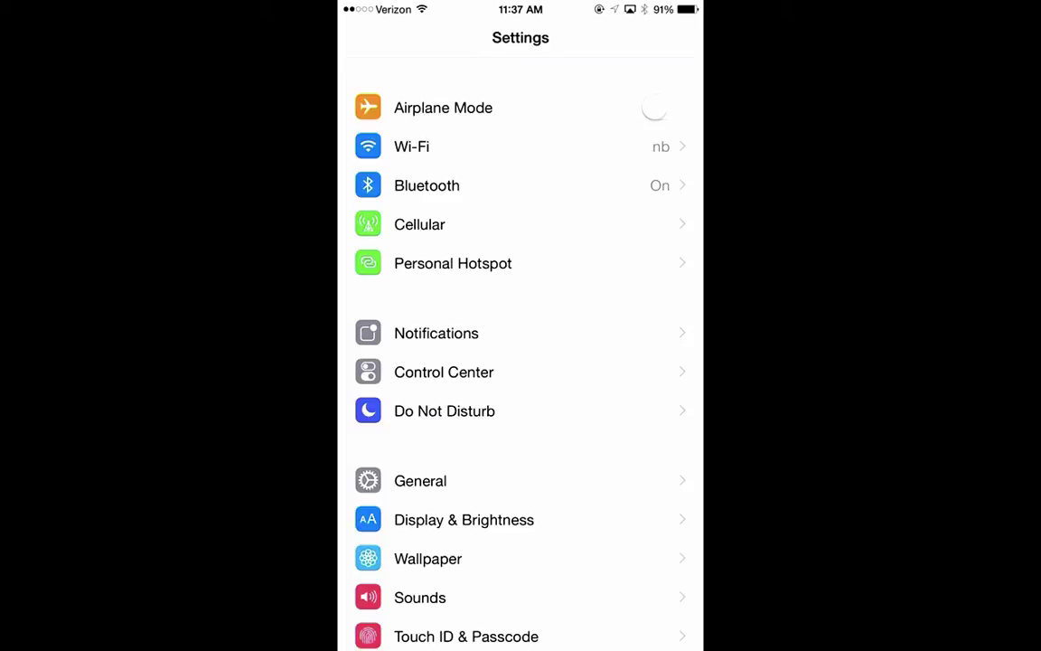
Step: Confirm the iPhone's Wi-Fi is on network nb and Bluetooth is on
{"action": "left_click", "coordinate": [411, 146]}
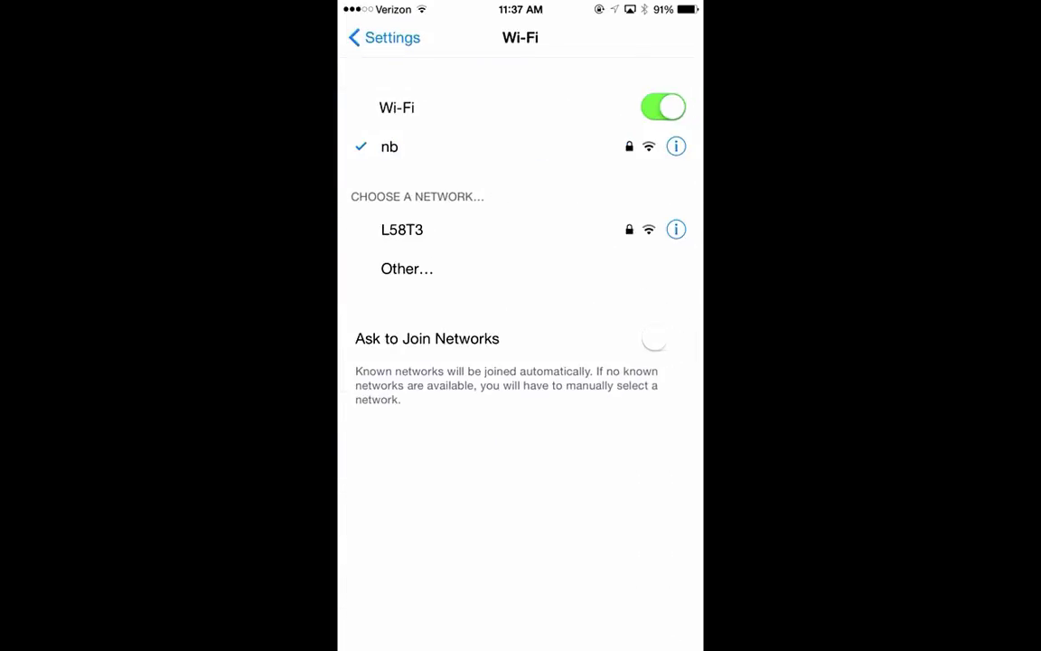
{"action": "left_click", "coordinate": [384, 37]}
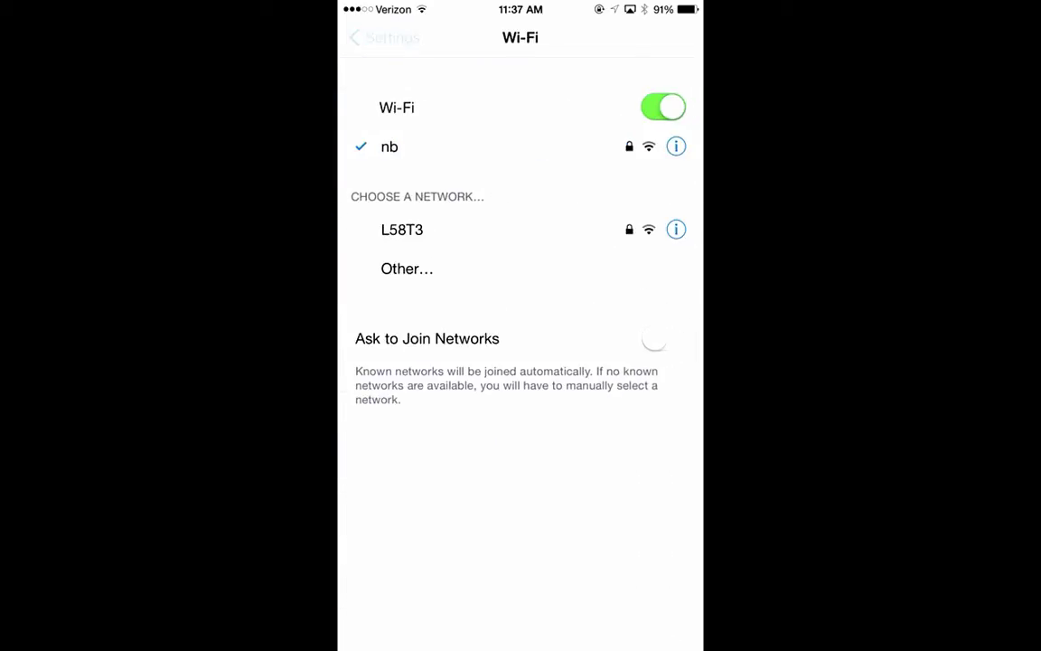
{"action": "left_click", "coordinate": [425, 185]}
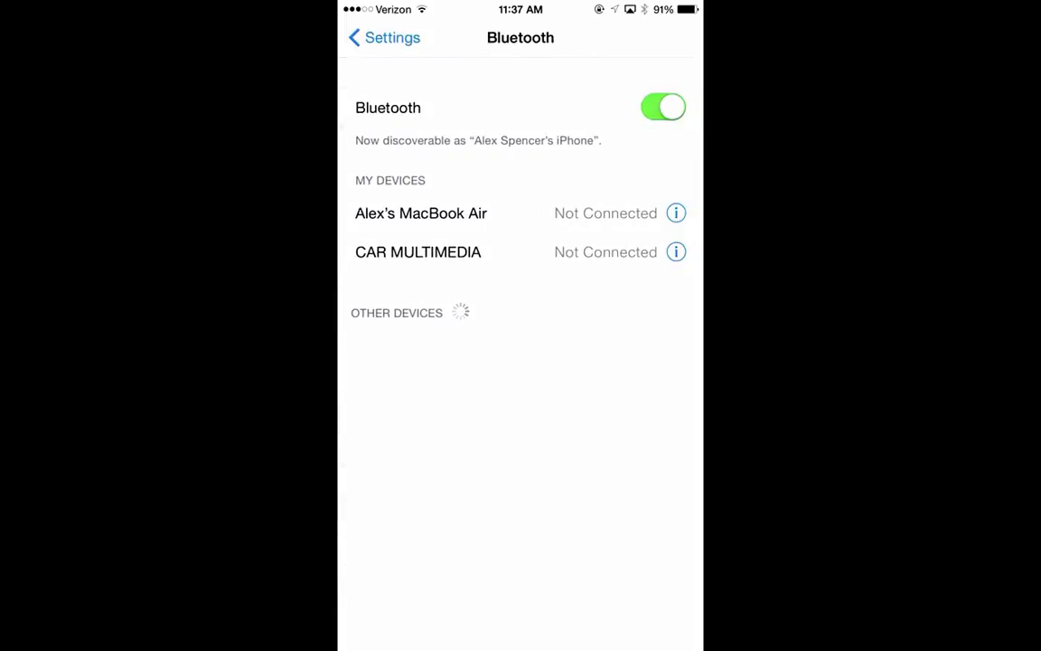
{"action": "left_click", "coordinate": [384, 37]}
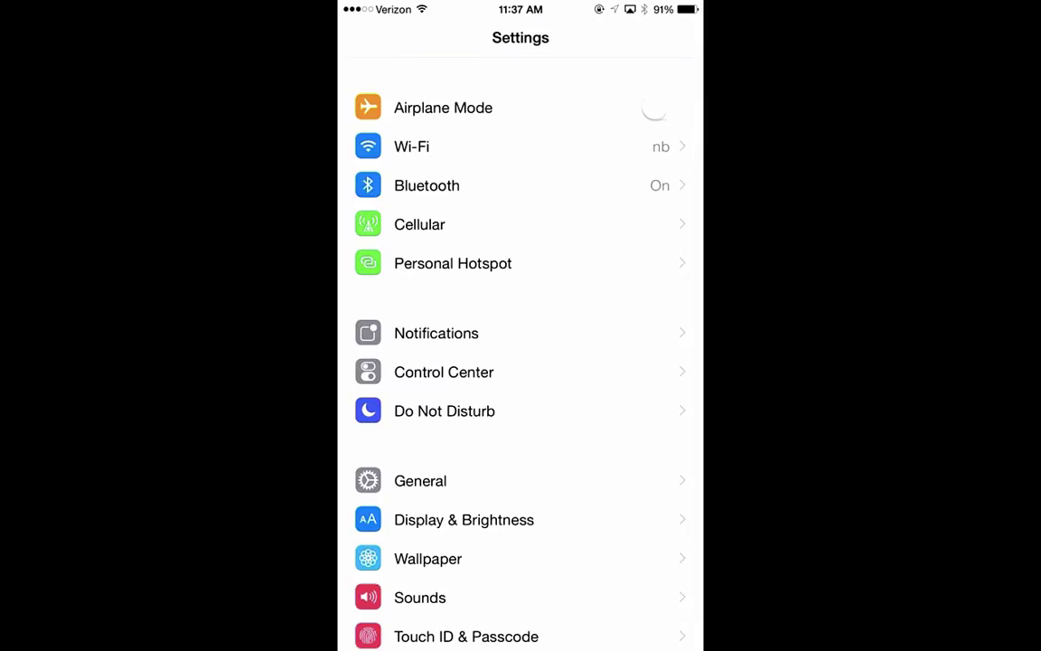
Step: Confirm Handoff is on under General > Handoff & Suggested Apps on the iPhone
{"action": "left_click", "coordinate": [420, 480]}
{"action": "left_click", "coordinate": [447, 294]}
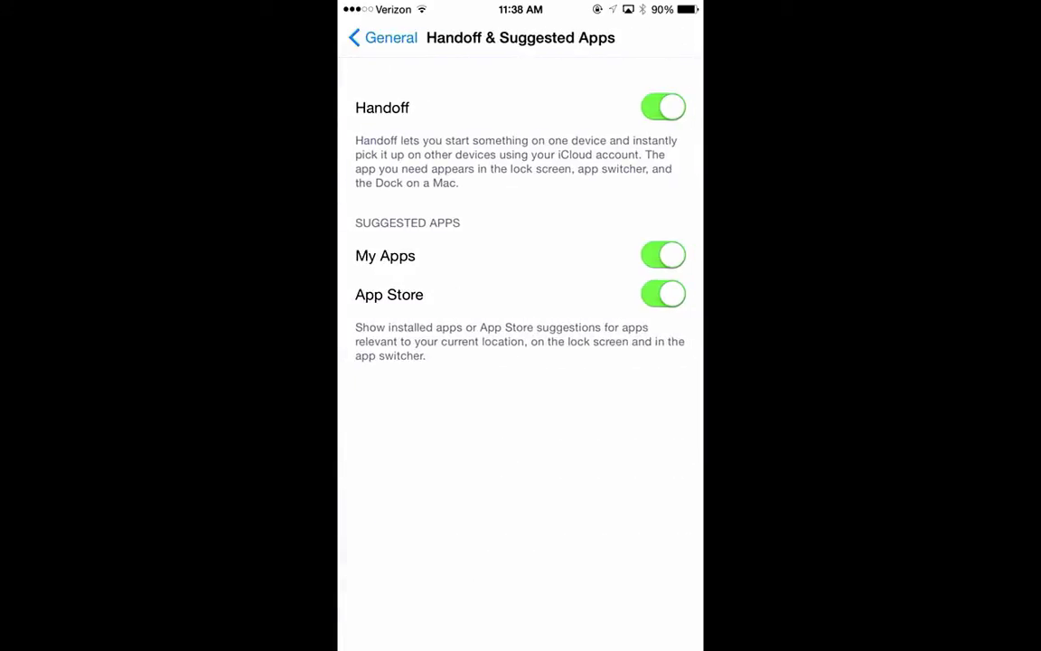
{"action": "left_click", "coordinate": [383, 37]}
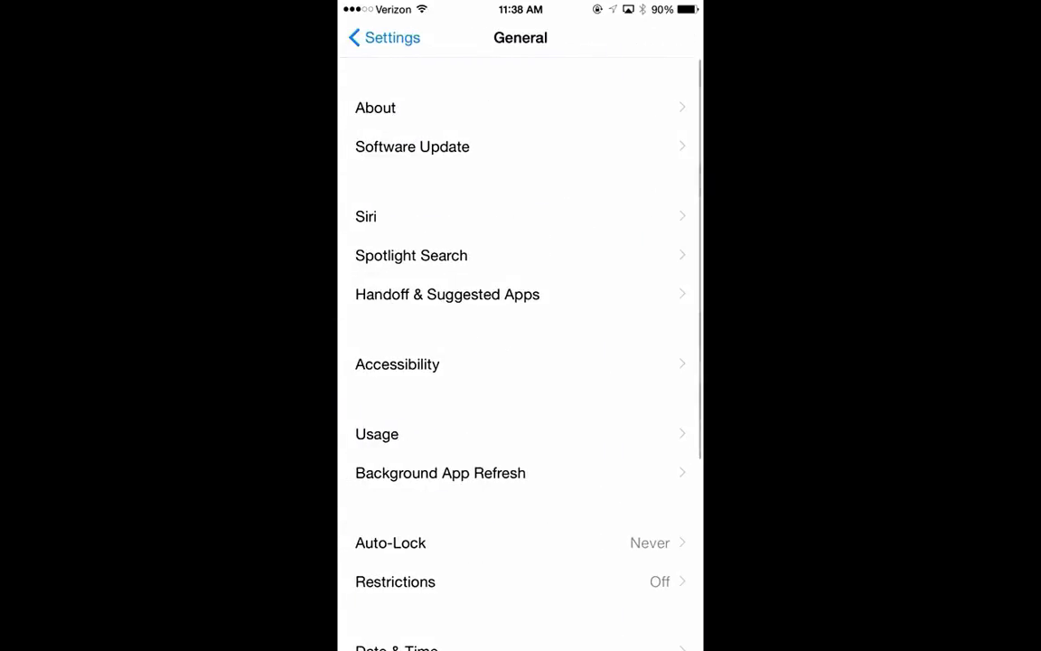
{"action": "left_click", "coordinate": [383, 37]}
Step: Open the iPhone's Phone settings and look through them
{"action": "scroll", "coordinate": [520, 362], "scroll_direction": "down", "scroll_amount": 5}
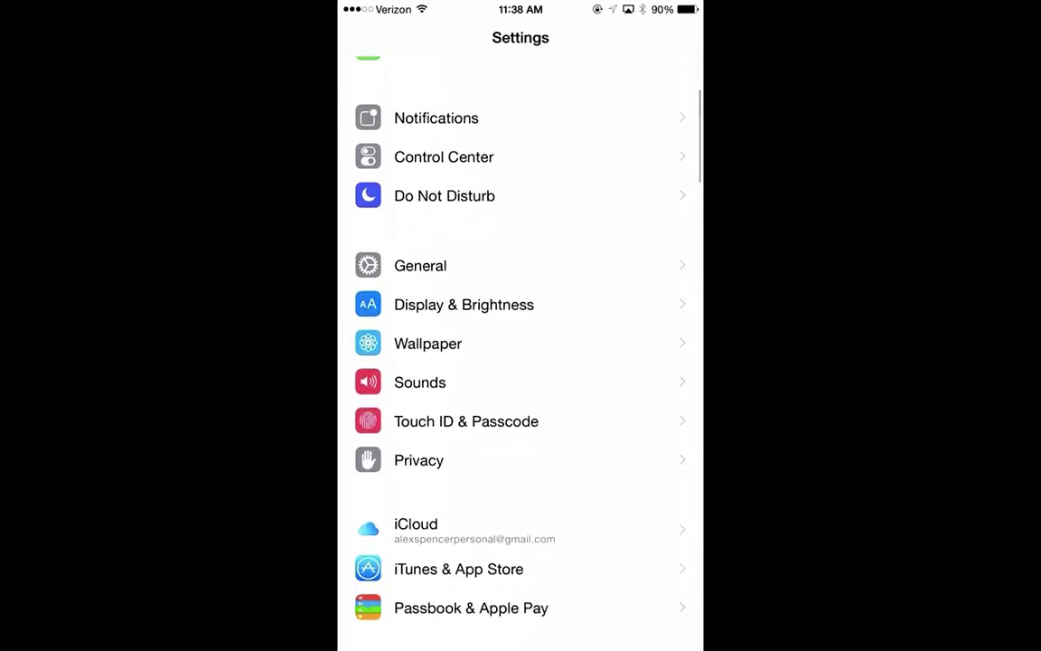
{"action": "scroll", "coordinate": [521, 362], "scroll_direction": "down", "scroll_amount": 3}
{"action": "left_click", "coordinate": [415, 509]}
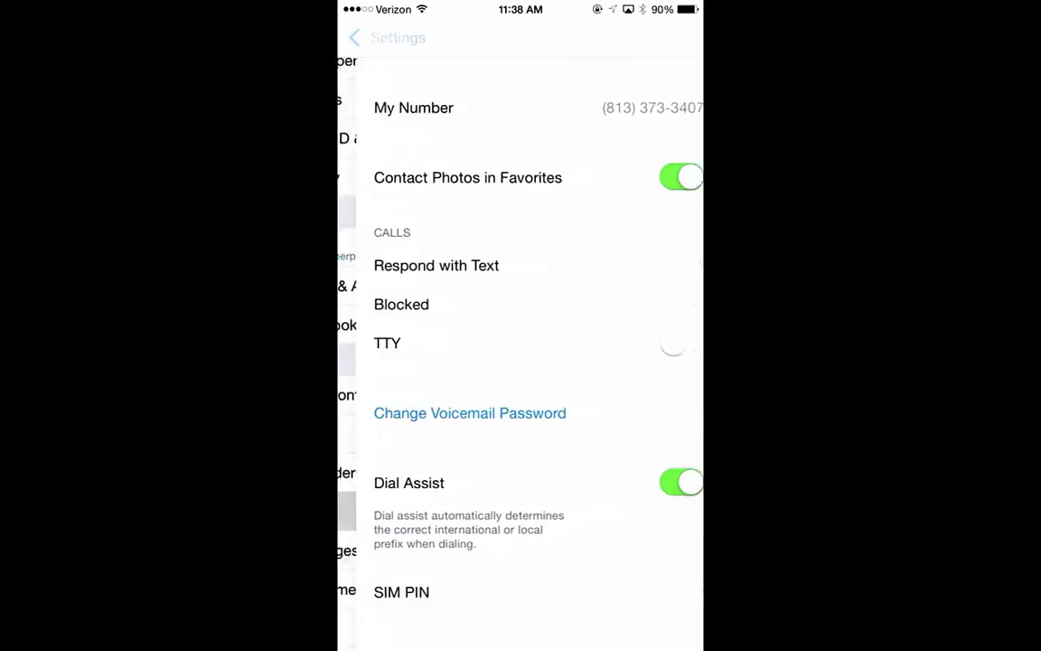
{"action": "scroll", "coordinate": [521, 361], "scroll_direction": "down", "scroll_amount": 2}
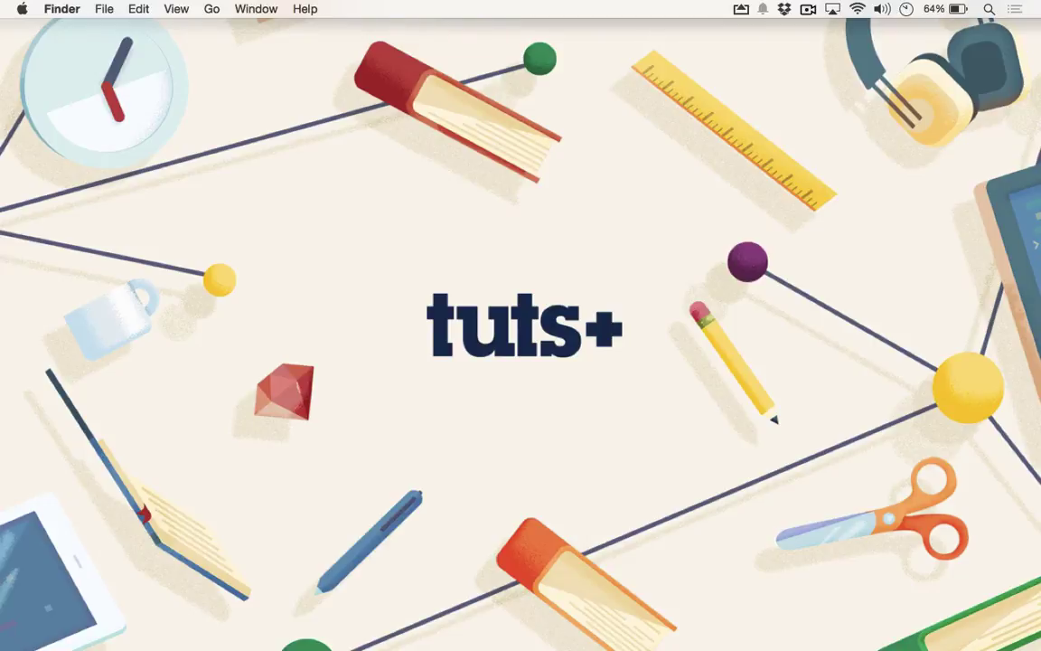
Step: Launch FaceTime via Spotlight, call a recent contact using the iPhone, then end the call
{"action": "key", "text": "super+space"}
{"action": "type", "text": "fac"}
{"action": "key", "text": "Return"}
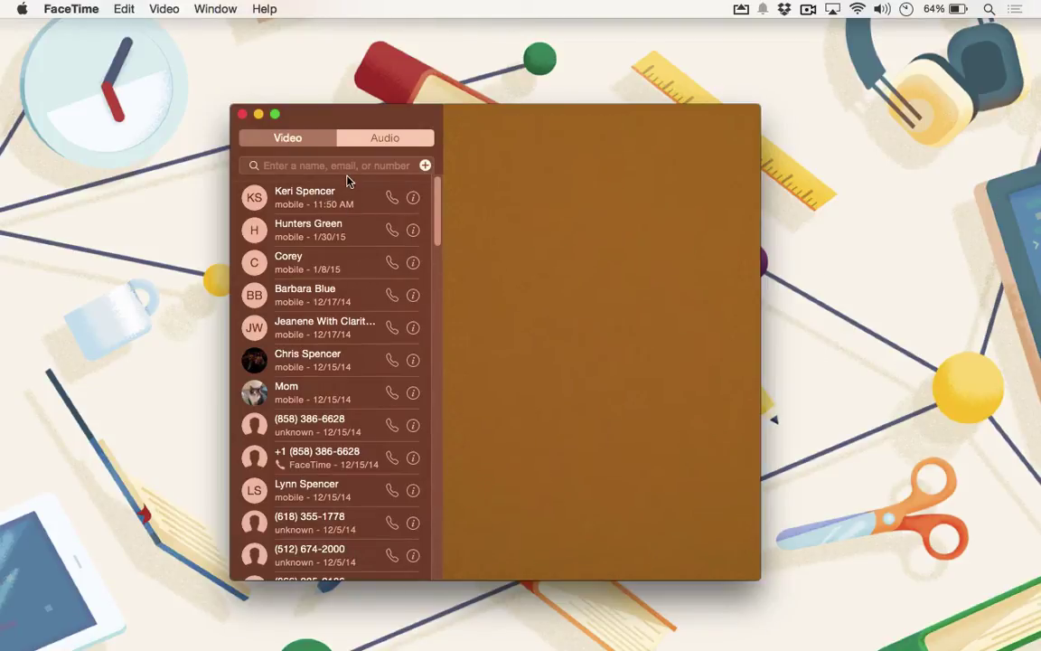
{"action": "left_click", "coordinate": [391, 199]}
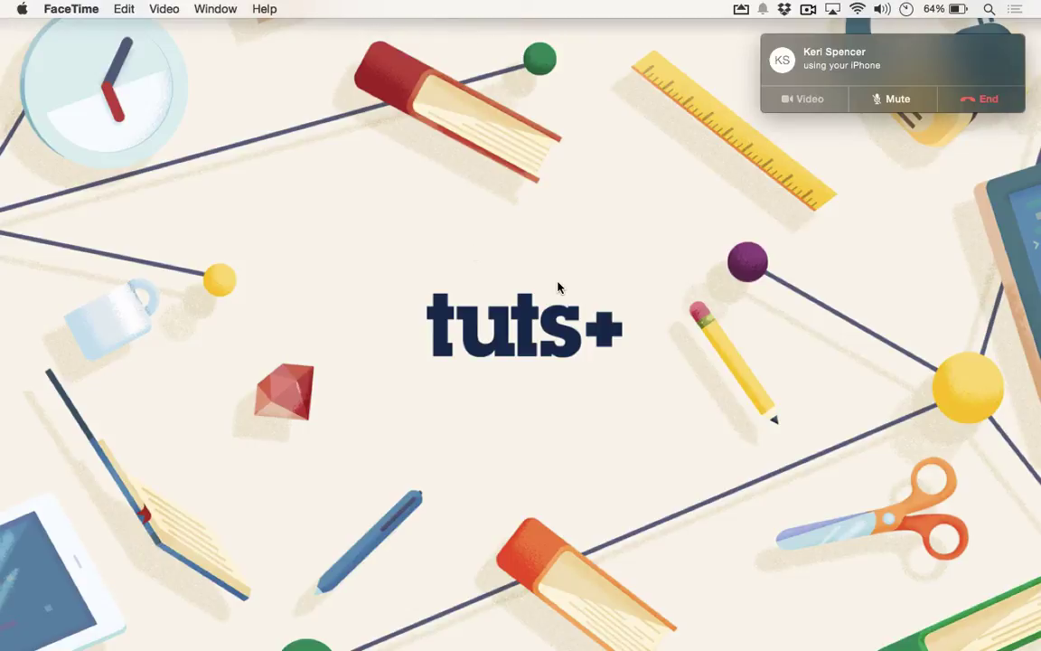
{"action": "left_click", "coordinate": [988, 100]}
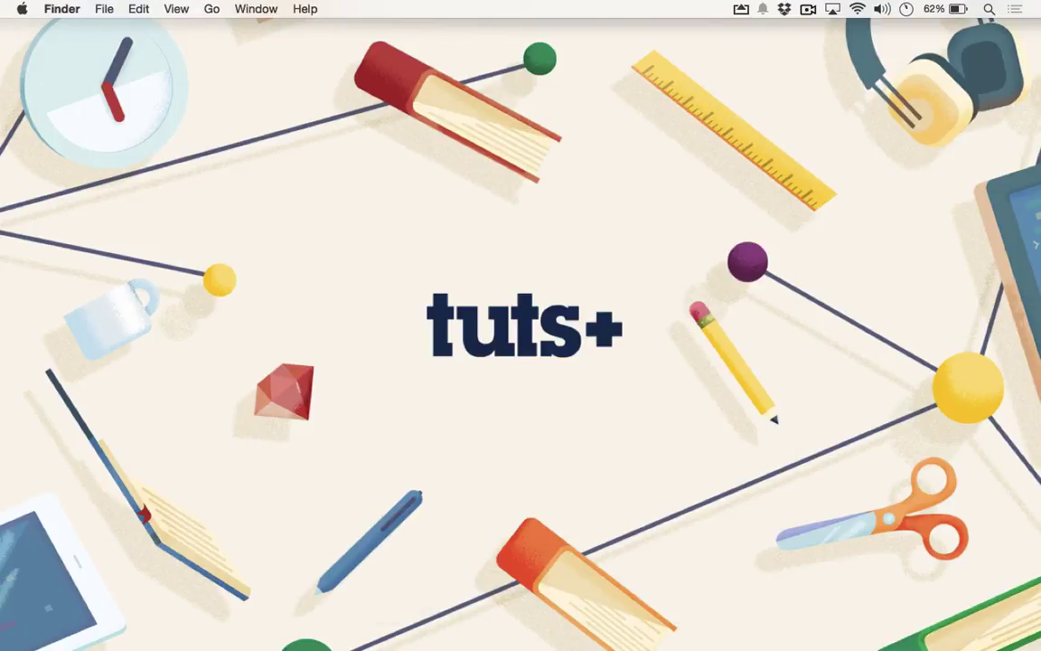
Step: Launch Messages via Spotlight and start a new message addressed to a suggested contact
{"action": "key", "text": "super+space"}
{"action": "type", "text": "me"}
{"action": "key", "text": "Return"}
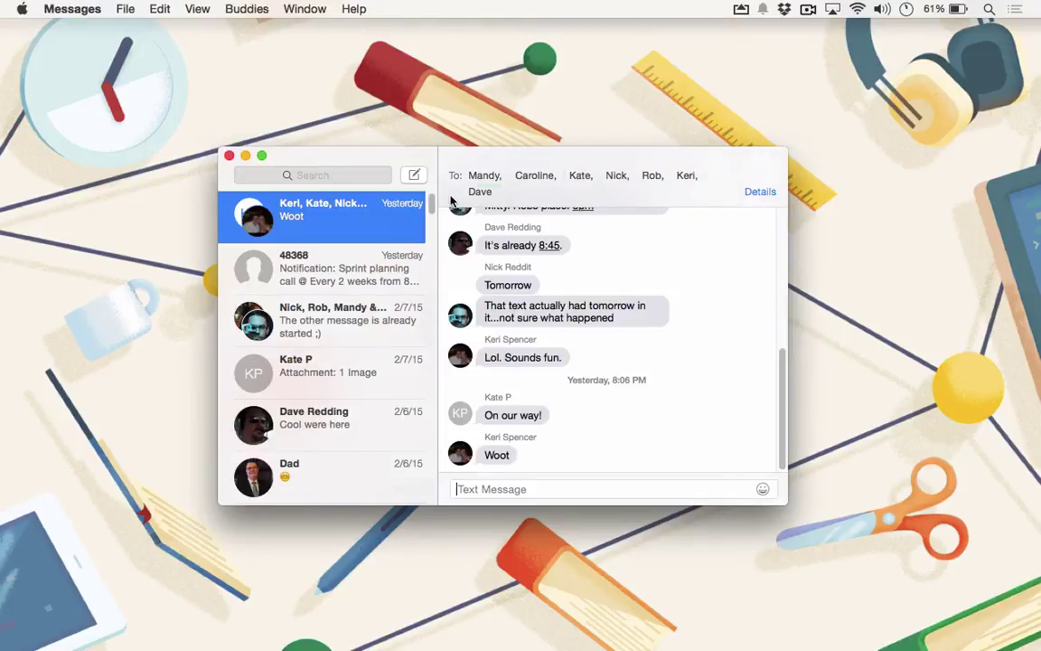
{"action": "left_click", "coordinate": [411, 174]}
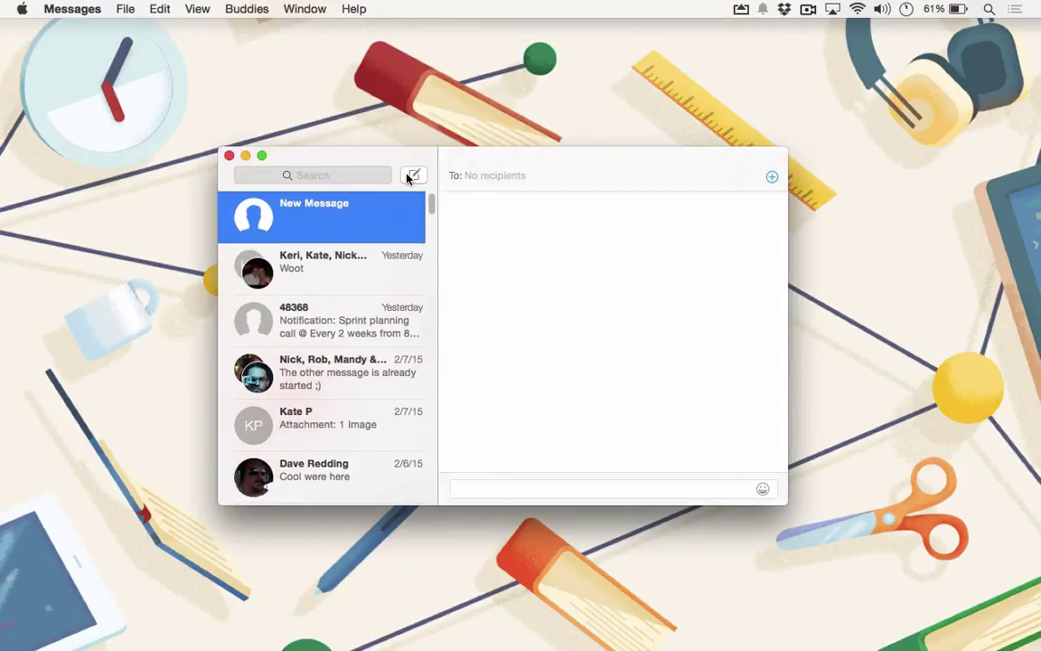
{"action": "type", "text": "core"}
{"action": "key", "text": "Return"}
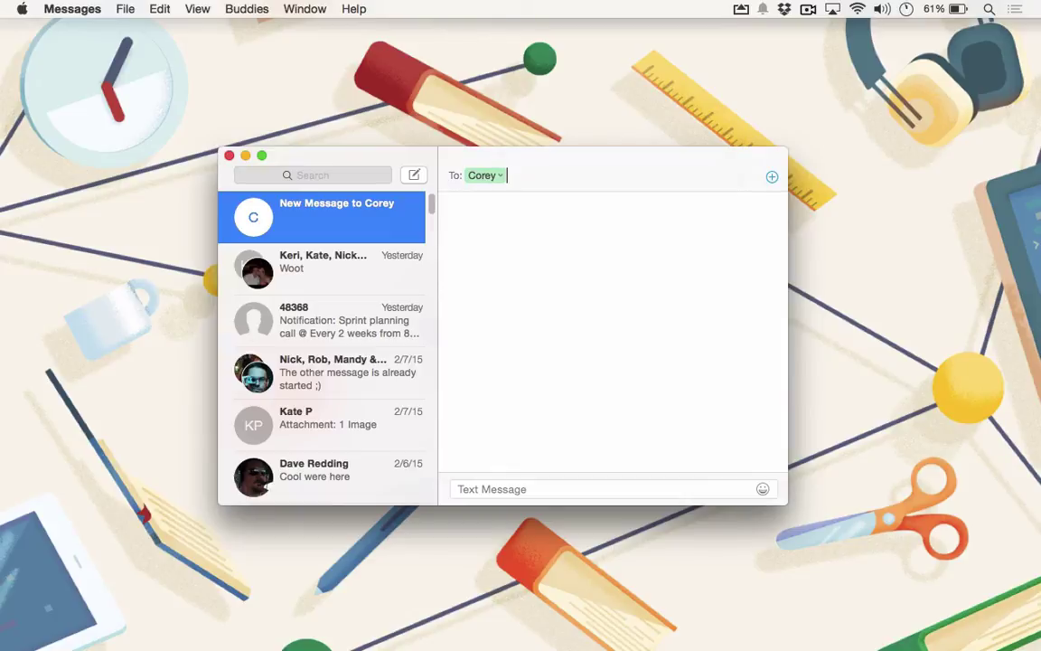
Step: Settle on the intended recipient and send 'Thanks for your email today. I'm in no rush…'
{"action": "key", "text": "BackSpace"}
{"action": "key", "text": "BackSpace"}
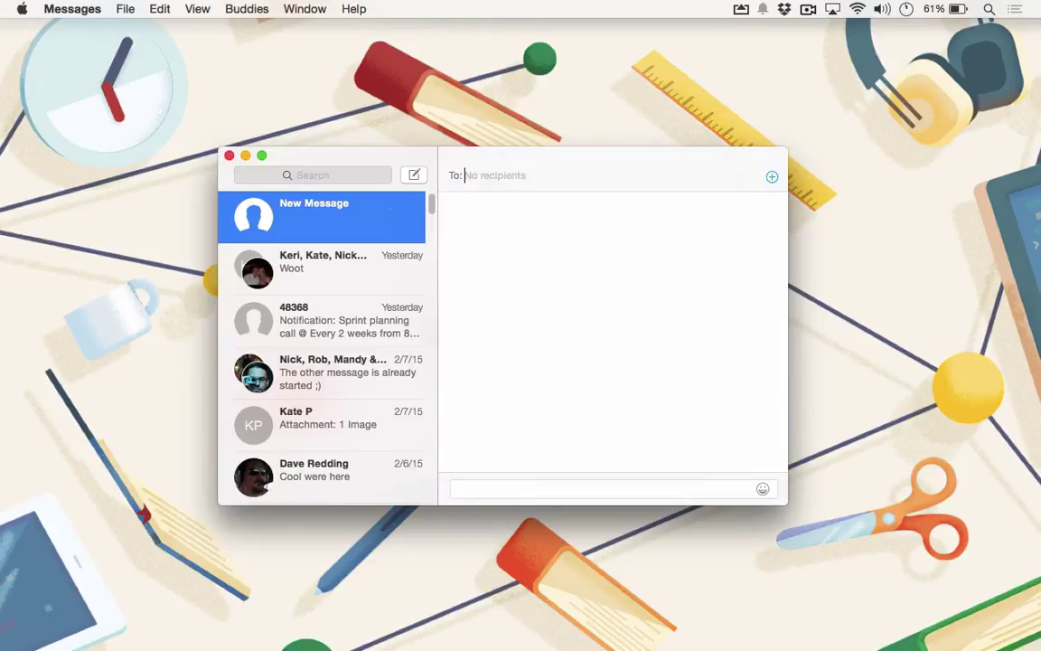
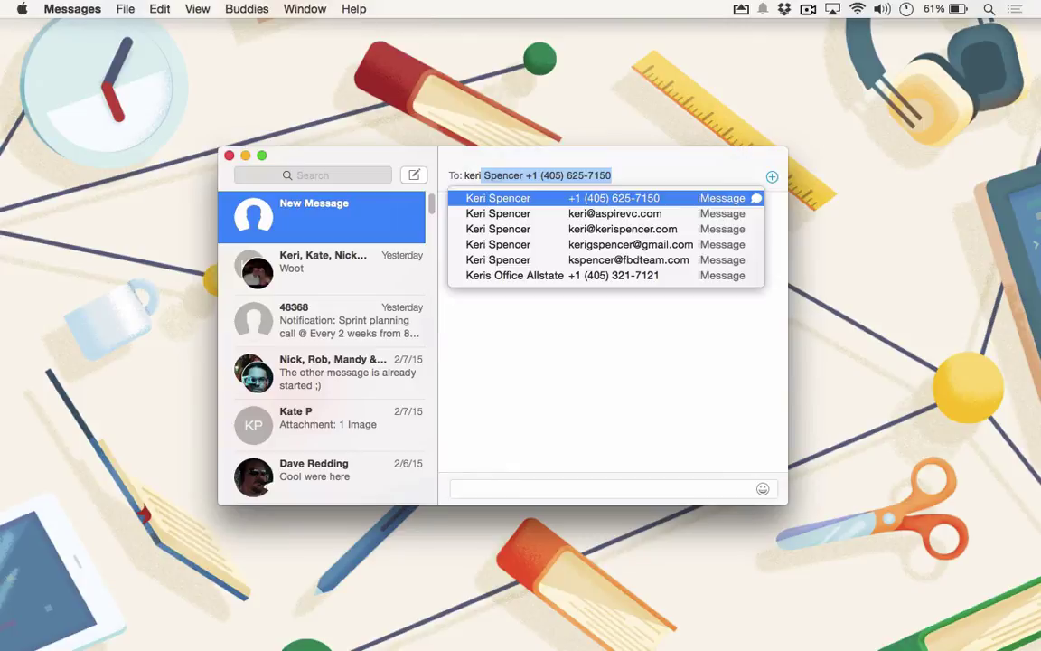
{"action": "key", "text": "Return"}
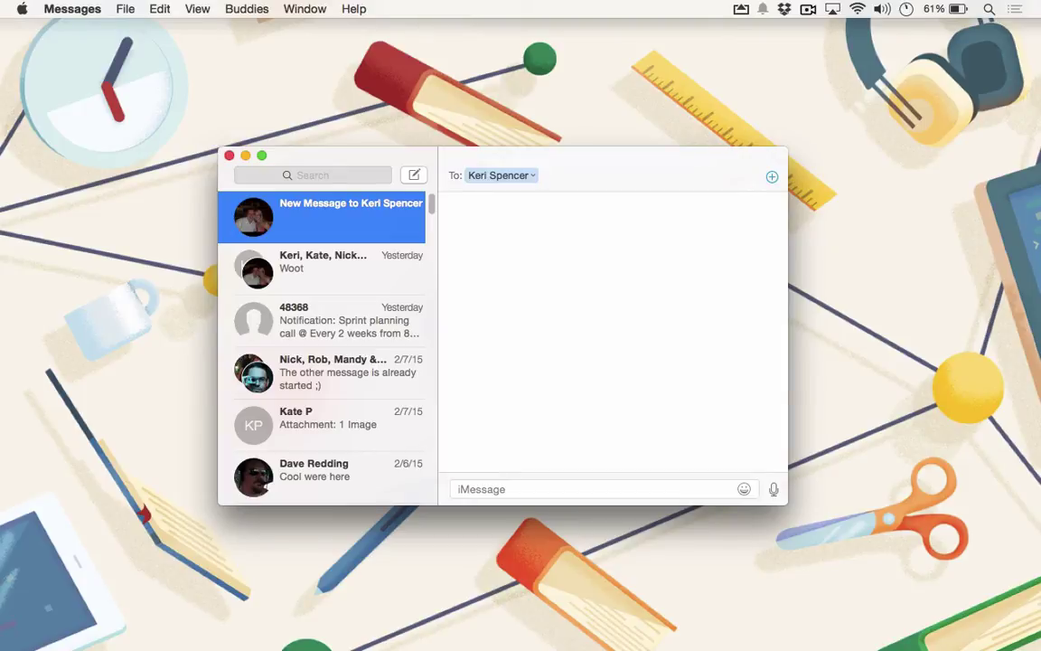
{"action": "key", "text": "BackSpace"}
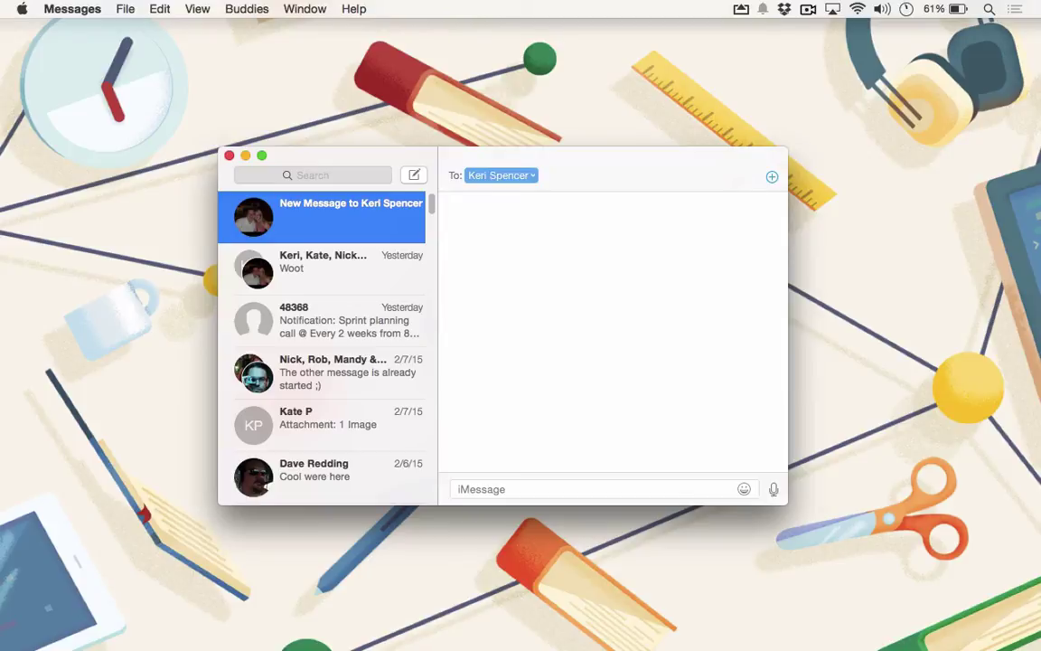
{"action": "key", "text": "BackSpace"}
{"action": "type", "text": "co"}
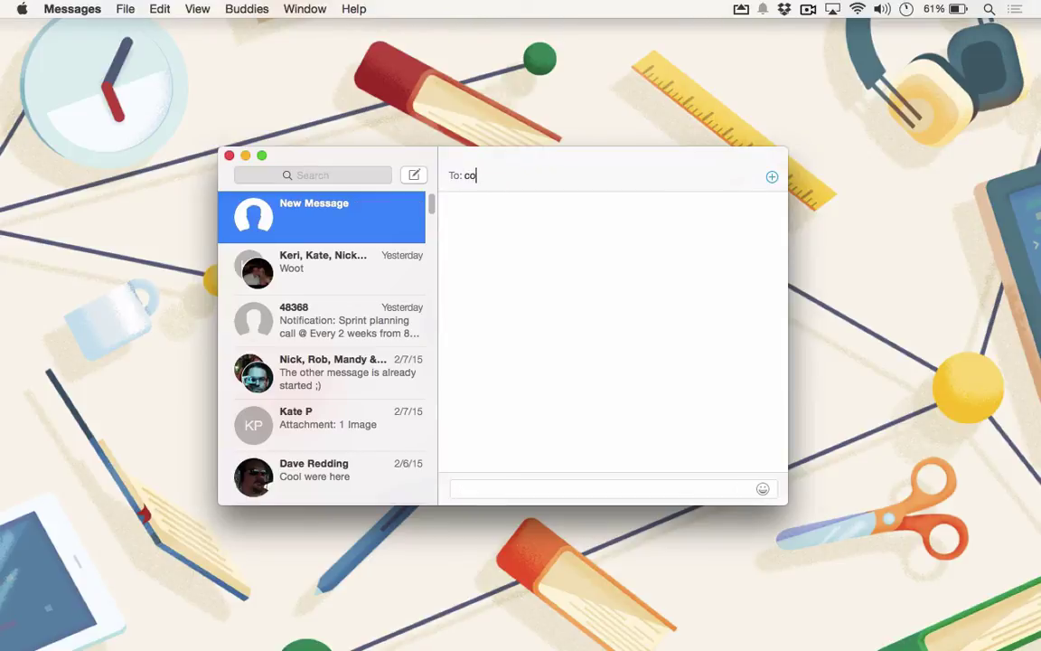
{"action": "key", "text": "Return"}
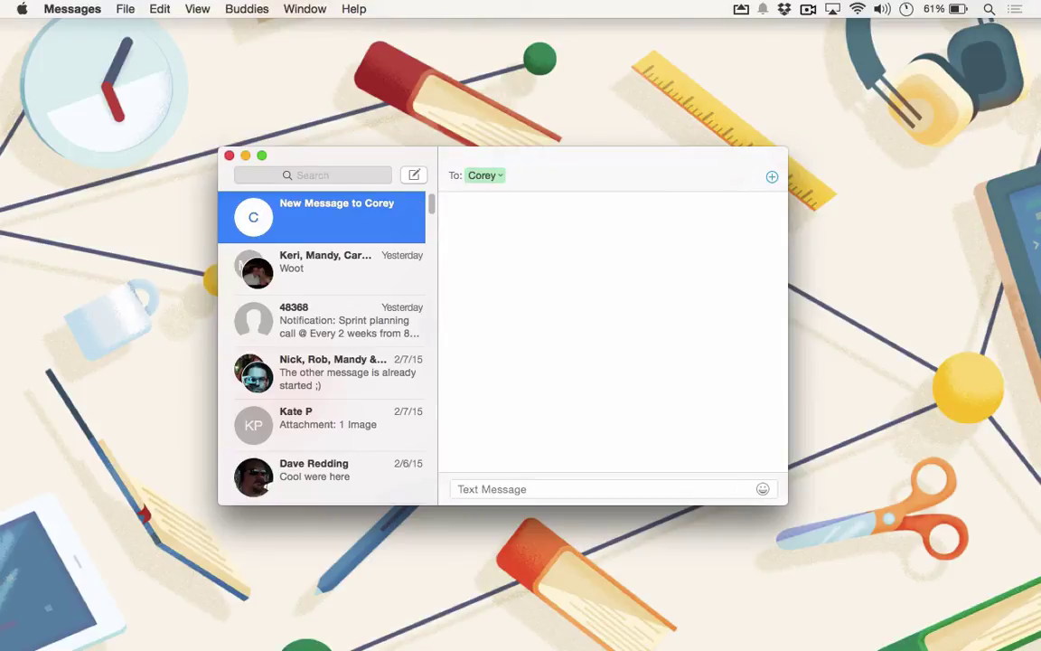
{"action": "type", "text": "Thanks for your email today. I'm in no rush, so "}
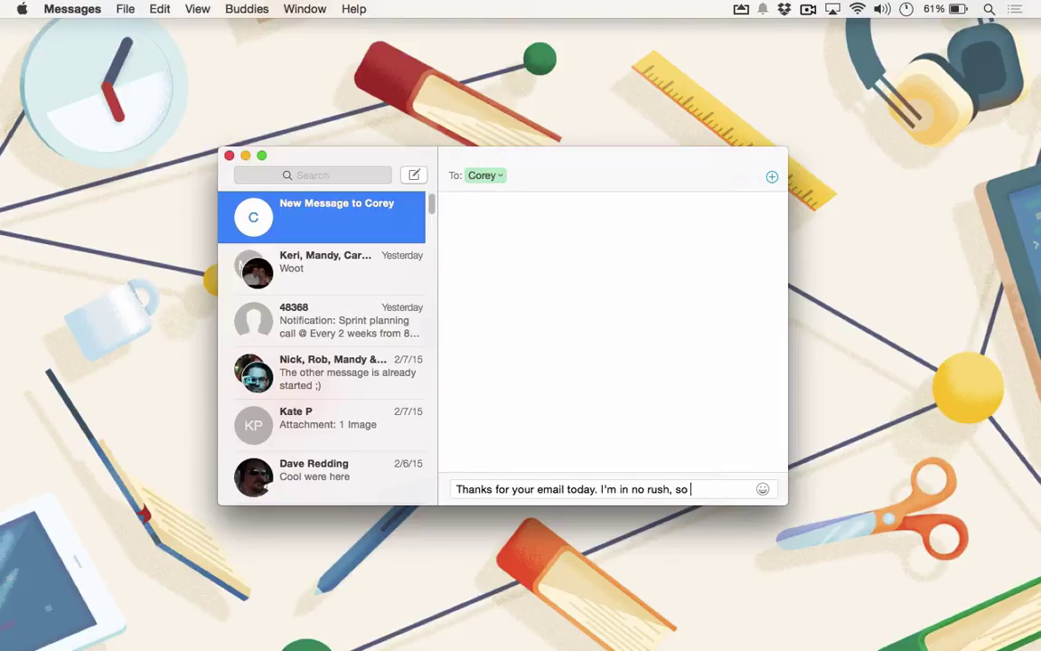
{"action": "type", "text": "just let me know when it is good to move forward"}
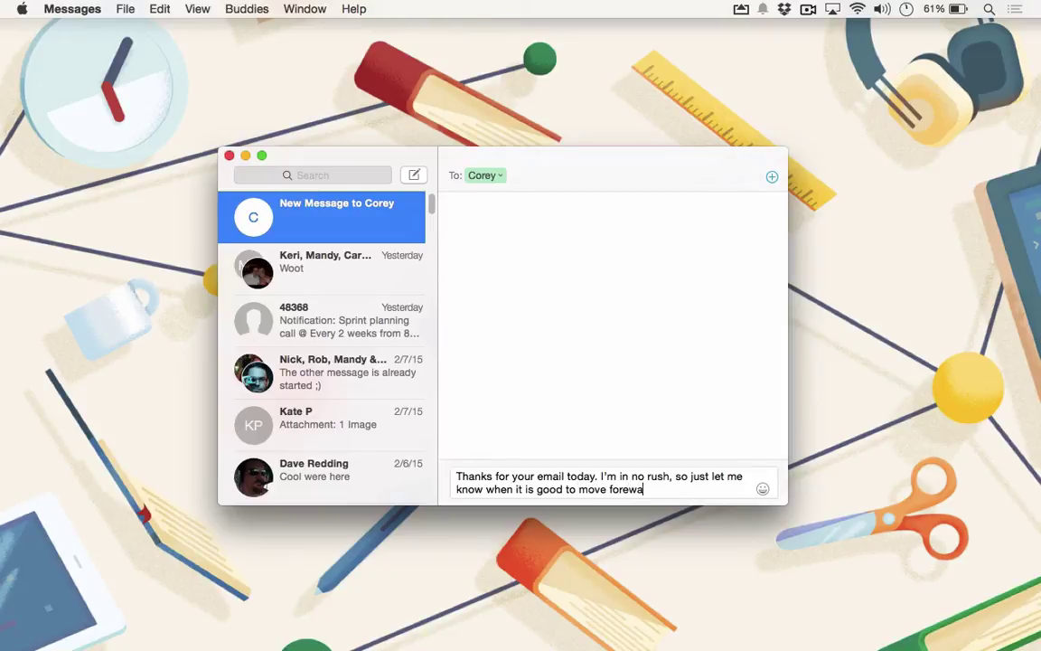
{"action": "type", "text": "."}
{"action": "key", "text": "Return"}
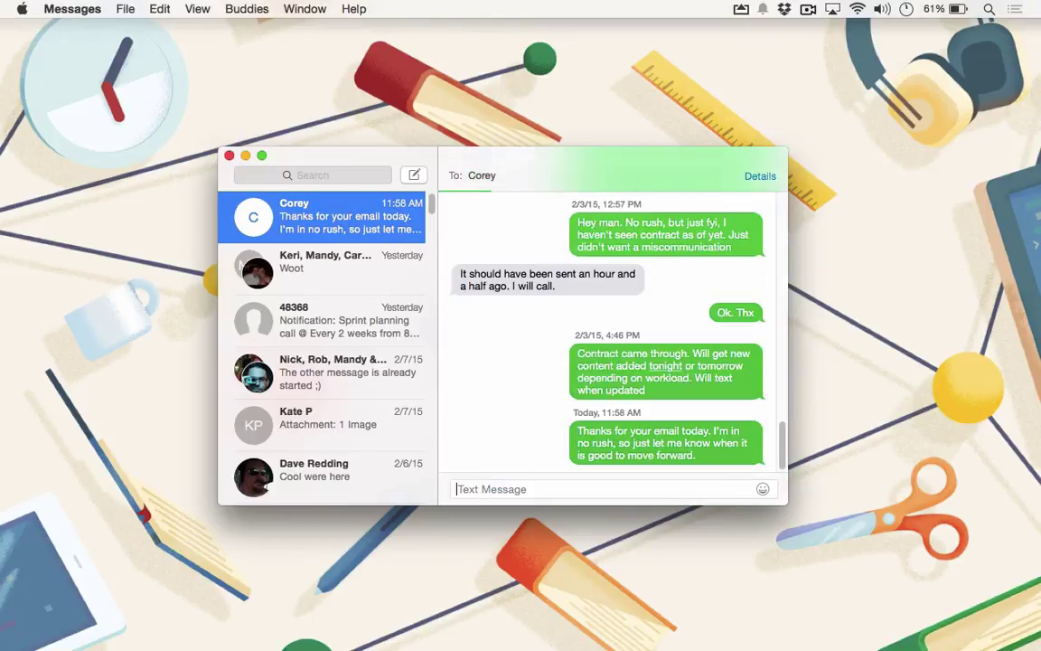